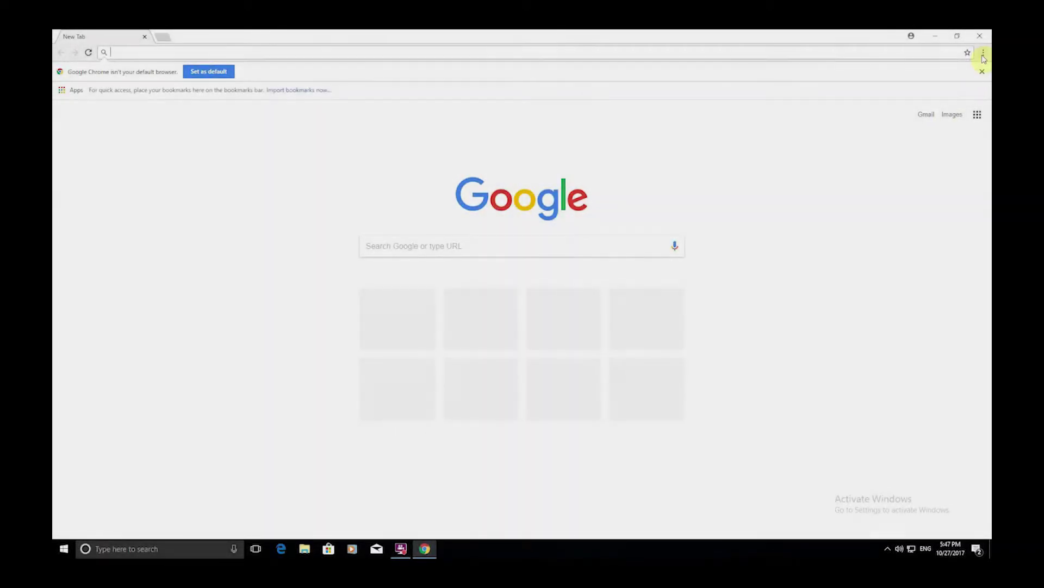
# - Open Chrome's three-dot Customize and control menu from the New Tab page
pyautogui.click(983, 54)
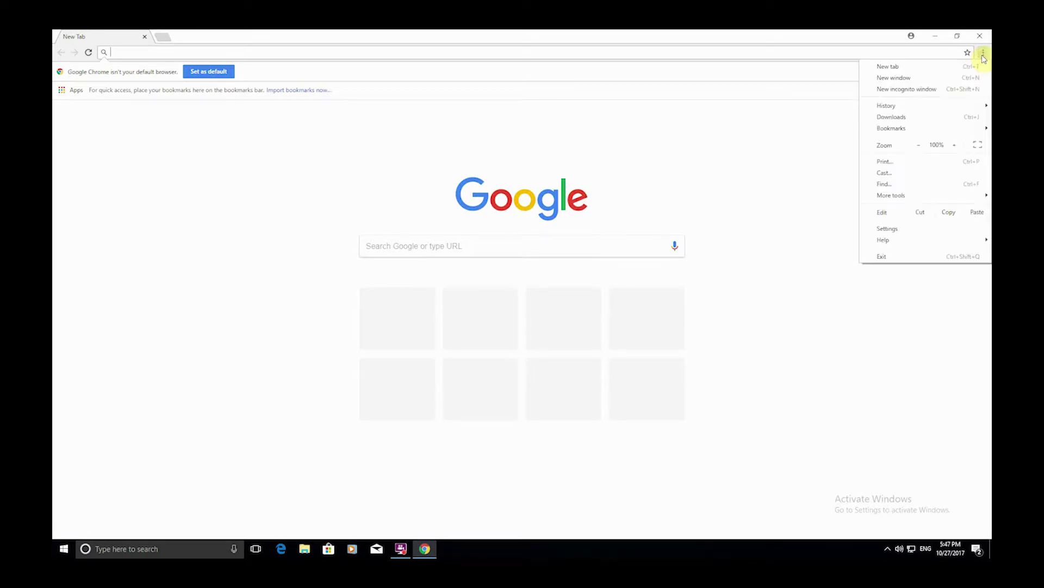
# - In print preview, turn off headers and footers, set margins to None, then cancel and close Chrome
pyautogui.click(879, 162)
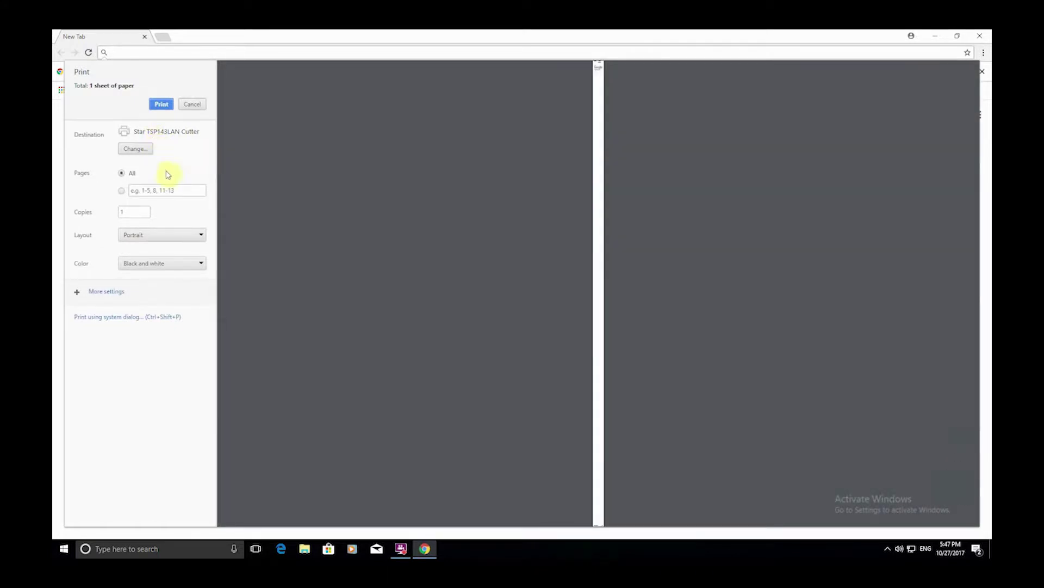
pyautogui.click(111, 294)
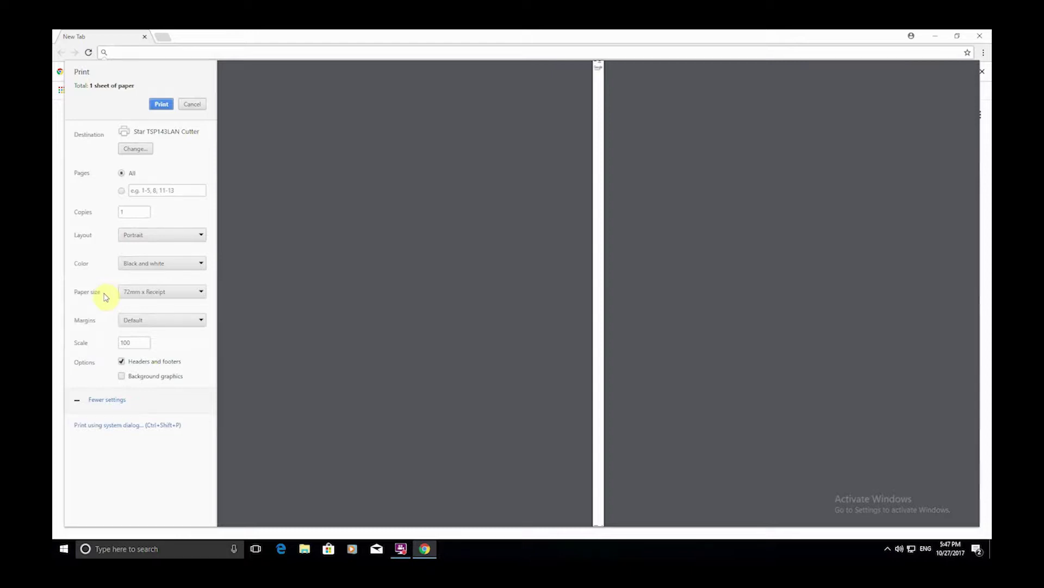
pyautogui.click(121, 362)
pyautogui.click(151, 322)
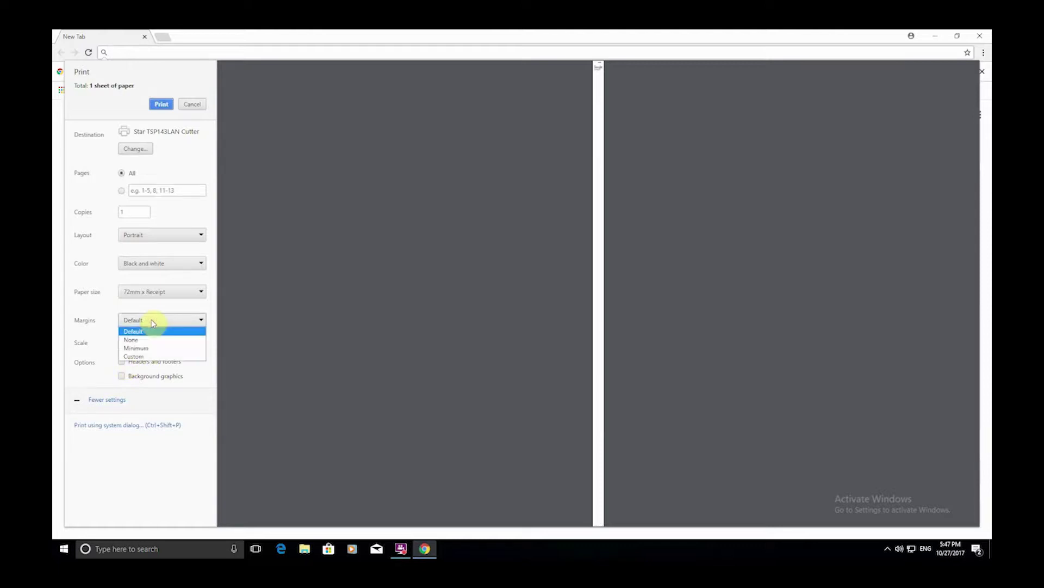
pyautogui.click(137, 341)
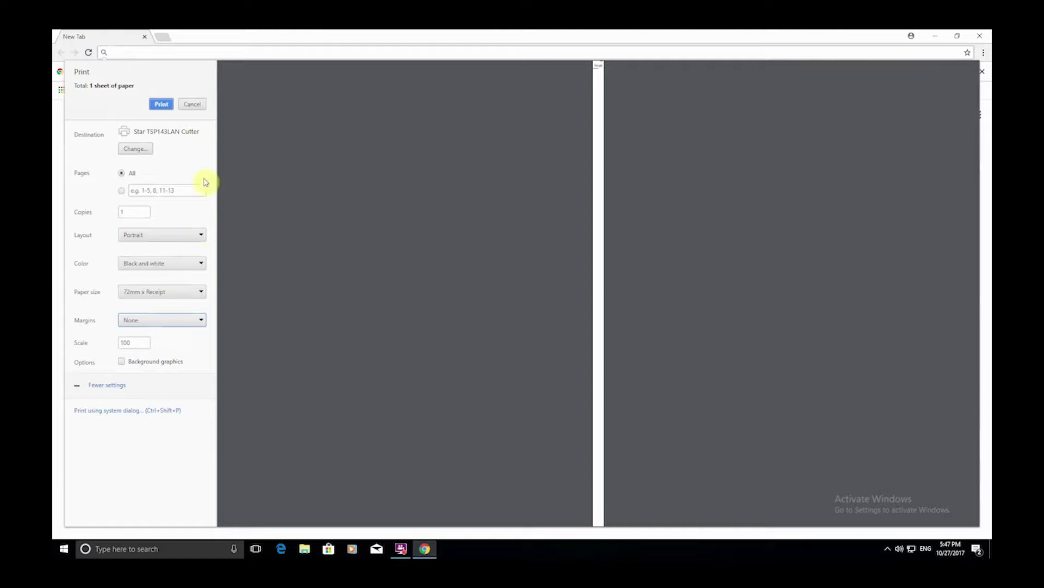
pyautogui.click(194, 105)
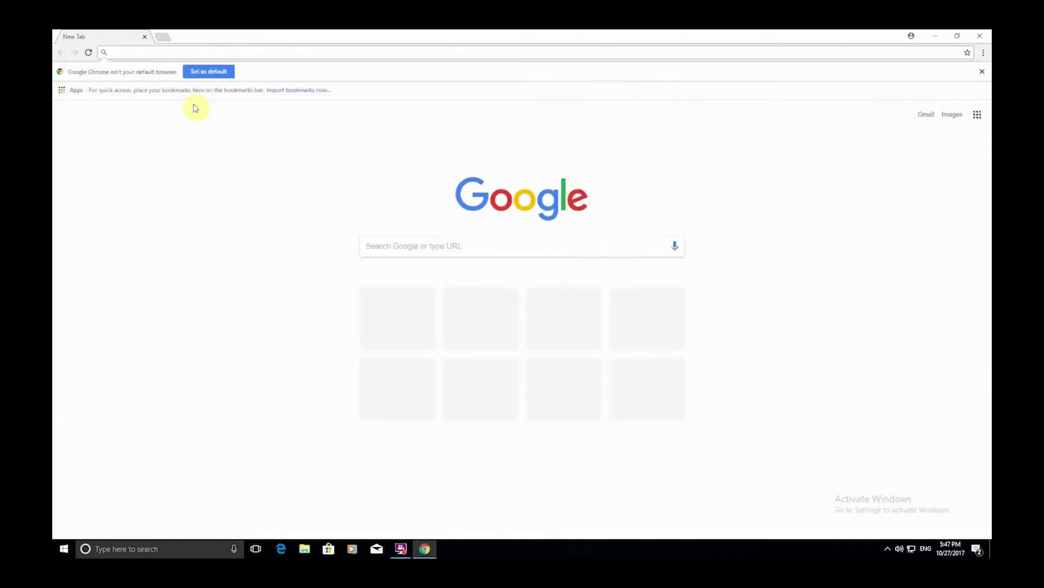
pyautogui.click(986, 36)
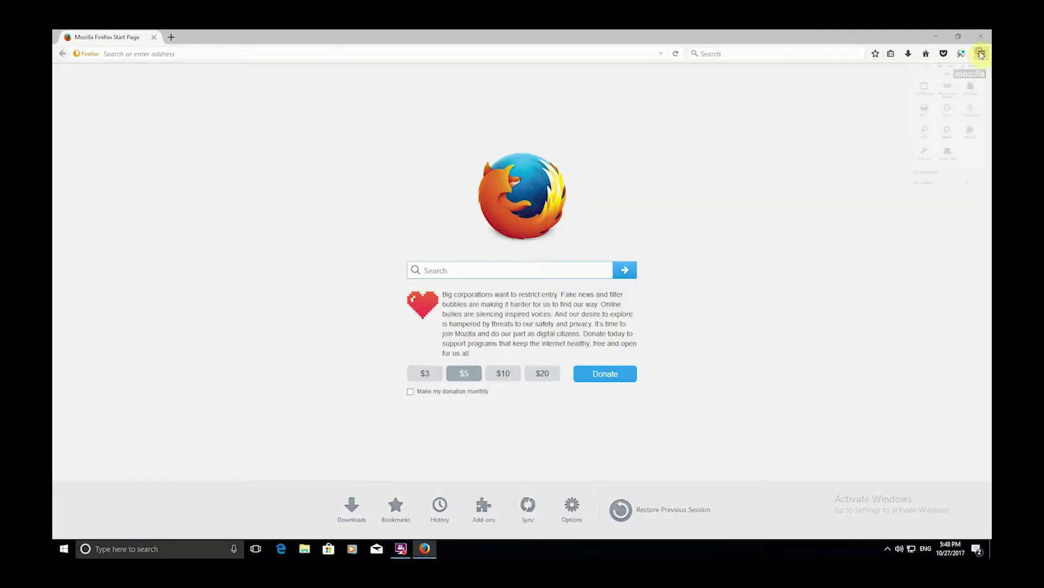
# - Set all four Firefox page setup margins (top, right, bottom, left) to 0
pyautogui.click(981, 53)
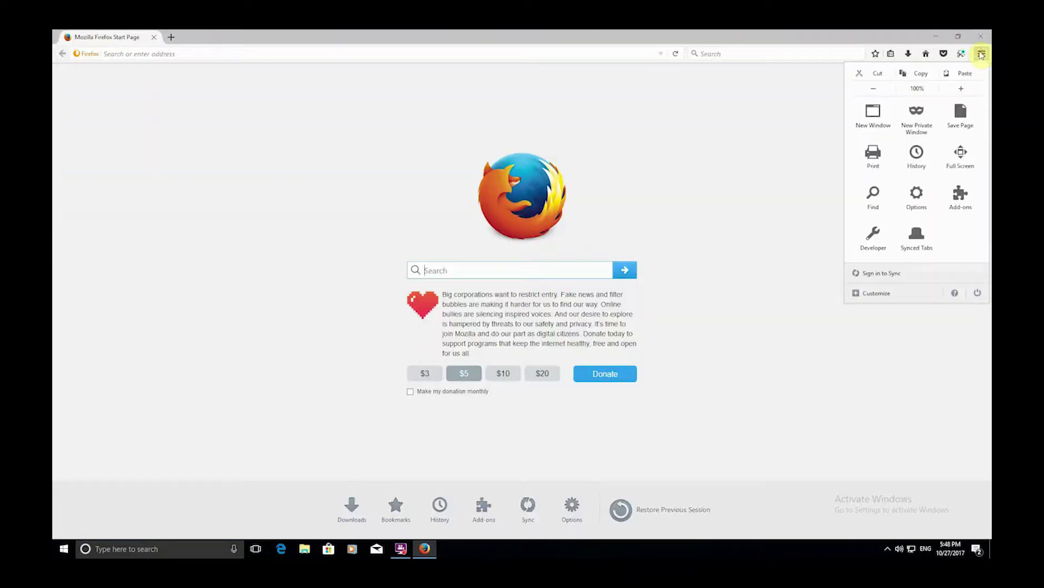
pyautogui.click(874, 157)
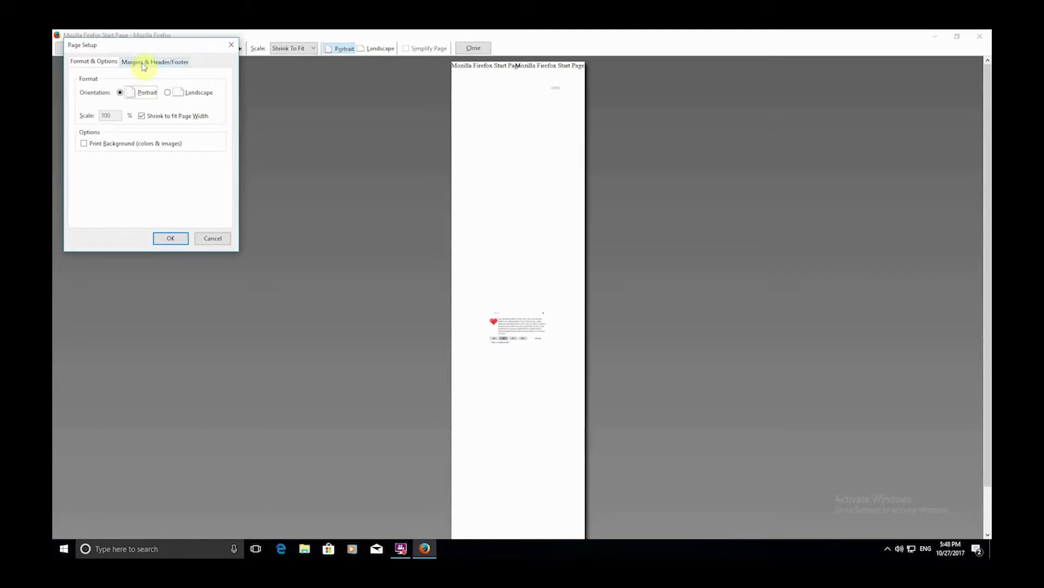
pyautogui.click(143, 63)
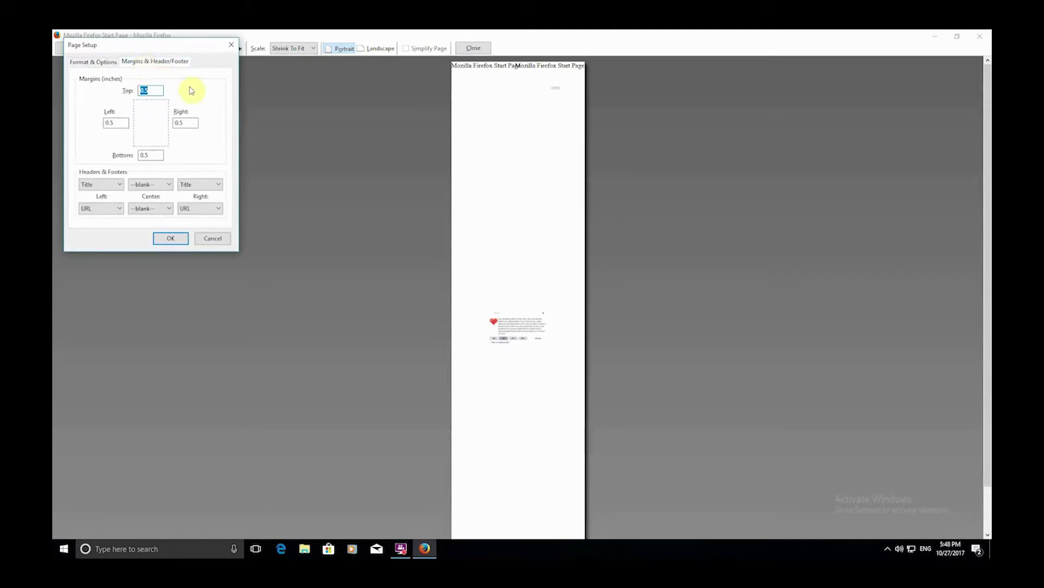
pyautogui.write('0')
pyautogui.press('Tab')
pyautogui.press('Tab')
pyautogui.write('0')
pyautogui.press('Tab')
pyautogui.write('0')
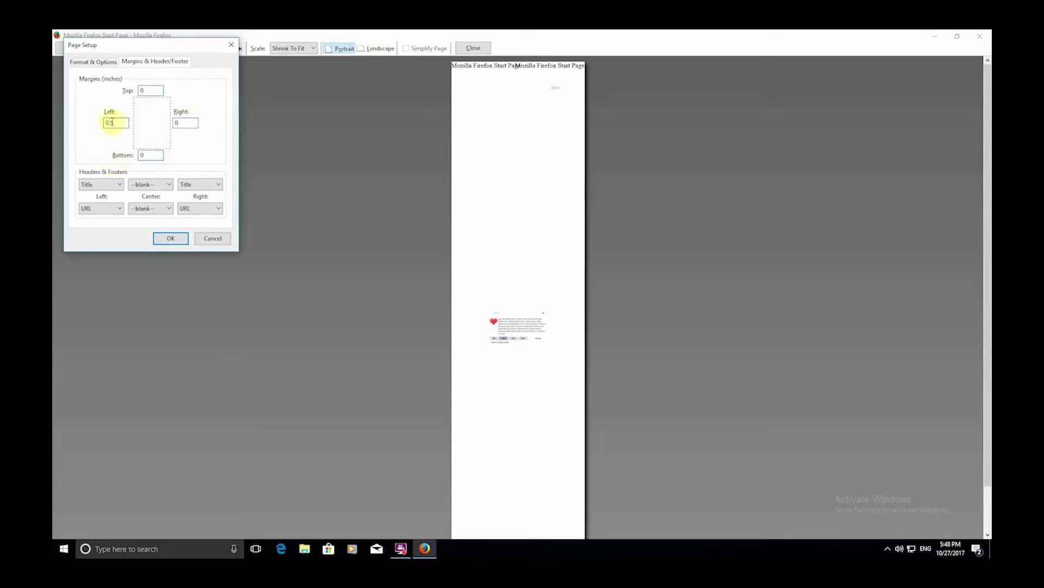
pyautogui.doubleClick(112, 123)
pyautogui.write('0')
# - Set the left and right headers and footers to --blank-- and close Firefox
pyautogui.click(95, 185)
pyautogui.click(94, 196)
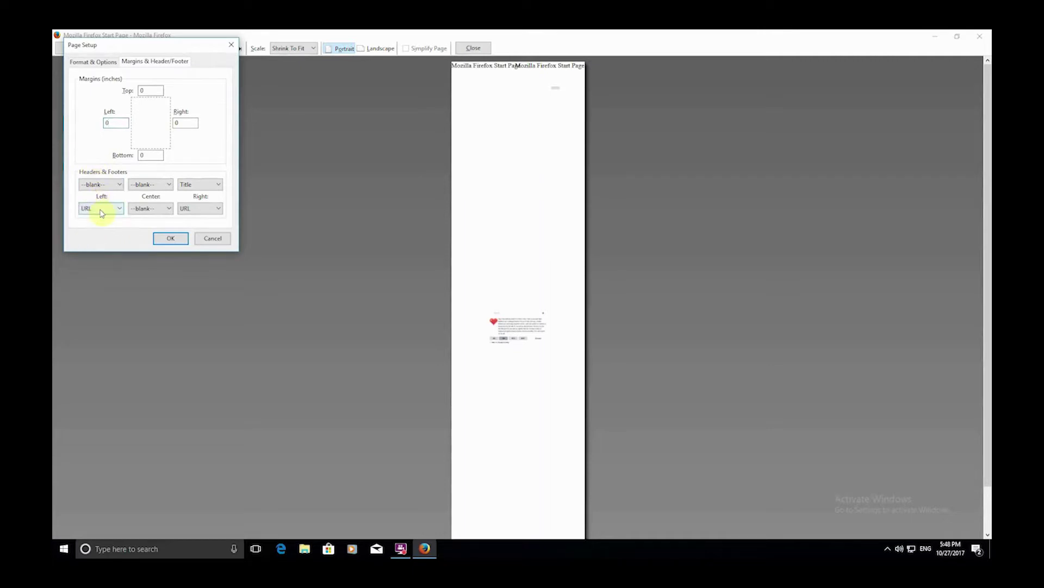
pyautogui.click(102, 208)
pyautogui.click(101, 221)
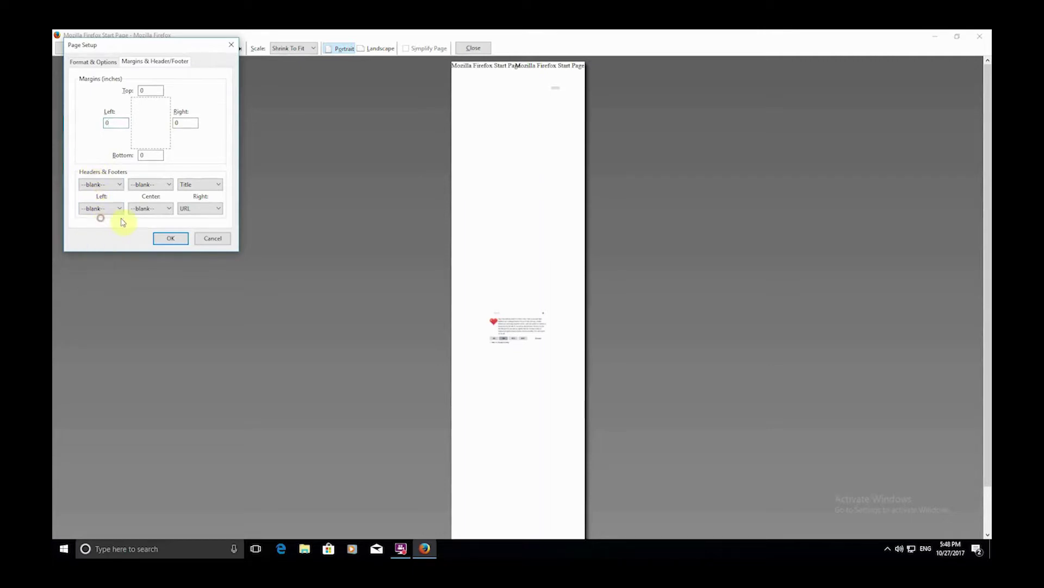
pyautogui.click(202, 185)
pyautogui.click(195, 197)
pyautogui.click(197, 207)
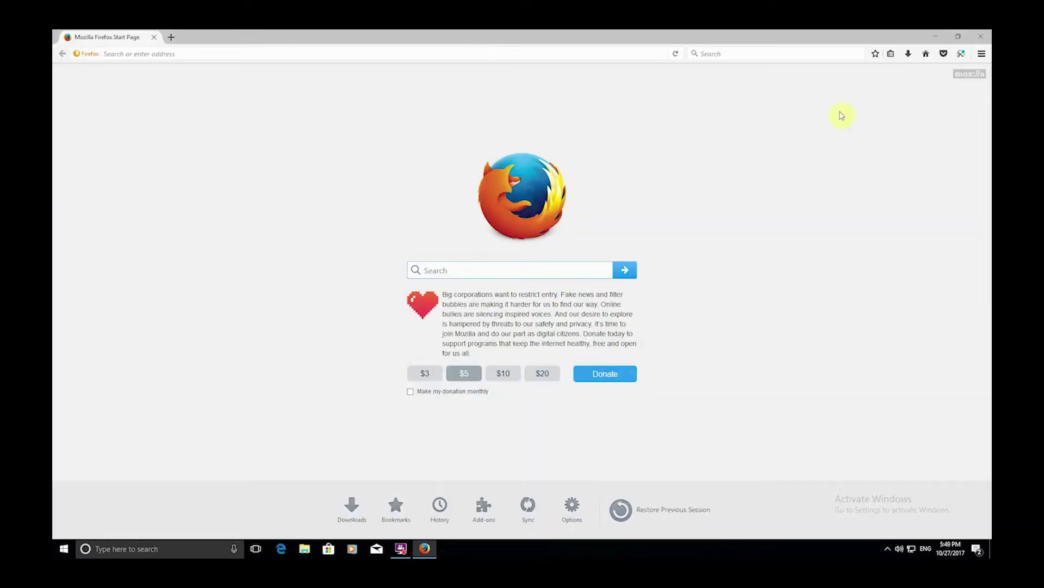
pyautogui.click(986, 34)
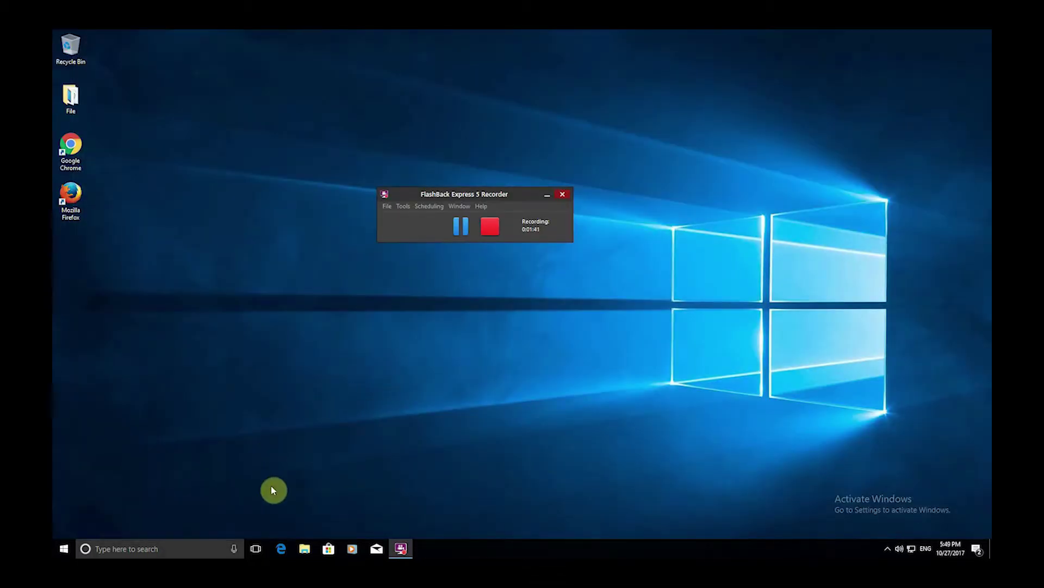
# - Launch Edge and open its print options with the Star TSP143LAN Cutter printer selected
pyautogui.click(280, 548)
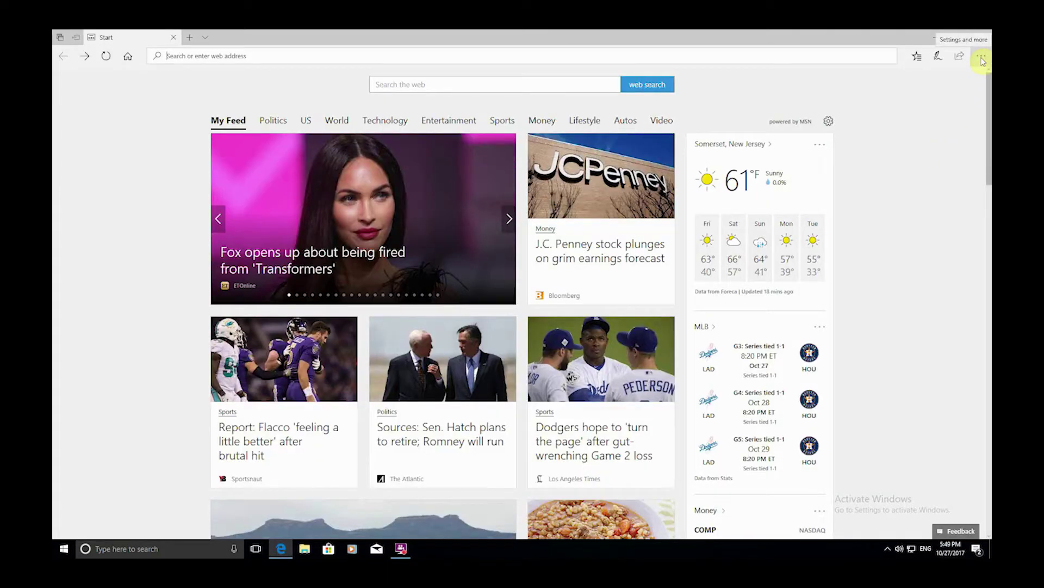
pyautogui.click(982, 57)
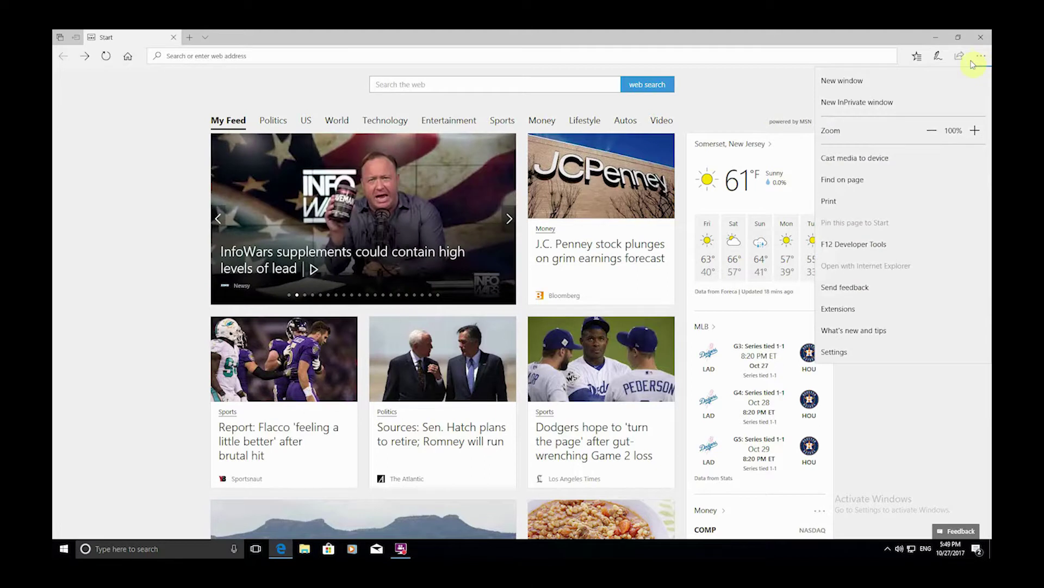
pyautogui.click(832, 203)
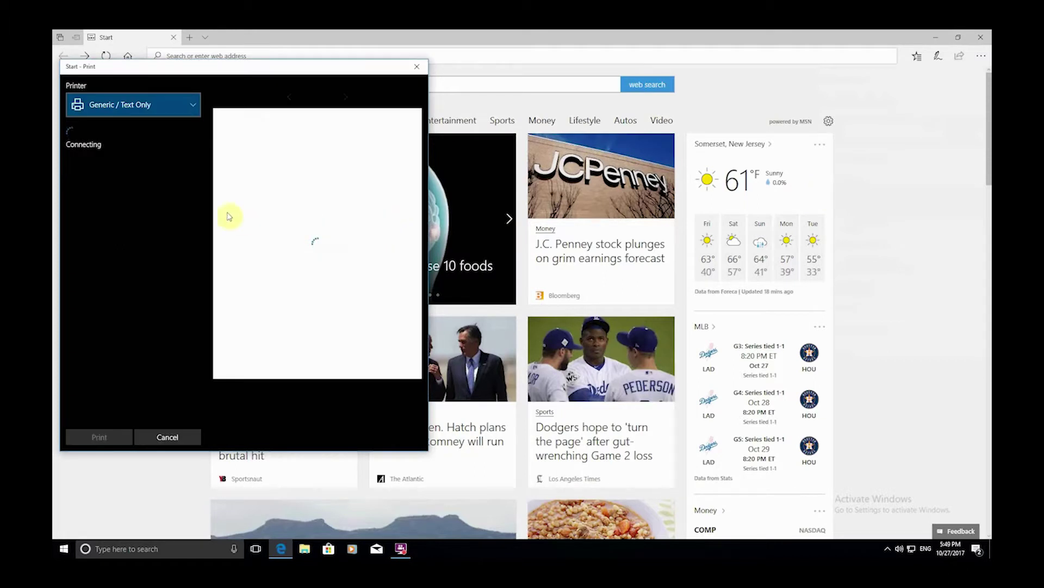
pyautogui.click(136, 109)
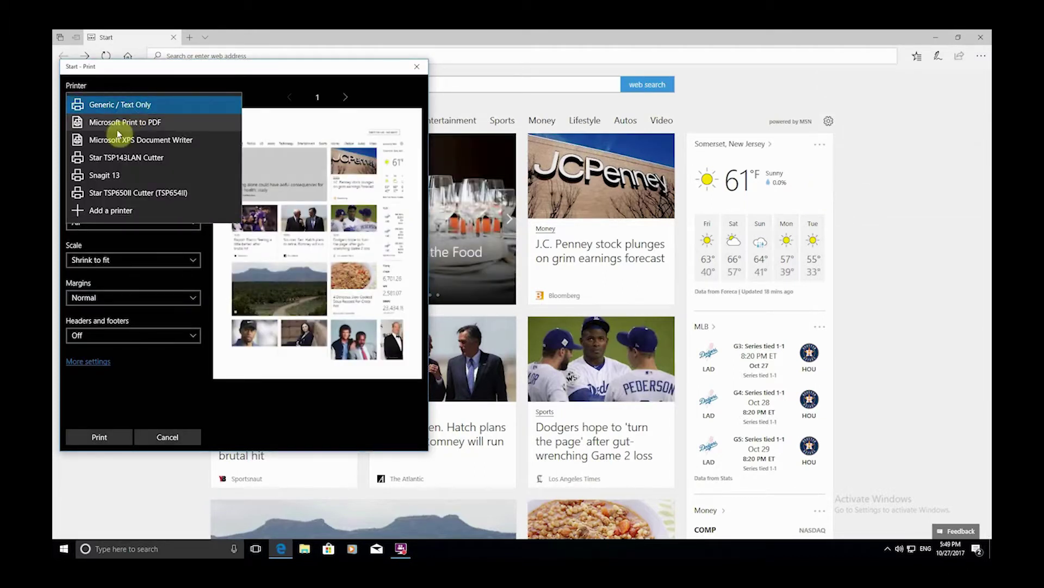
pyautogui.click(115, 157)
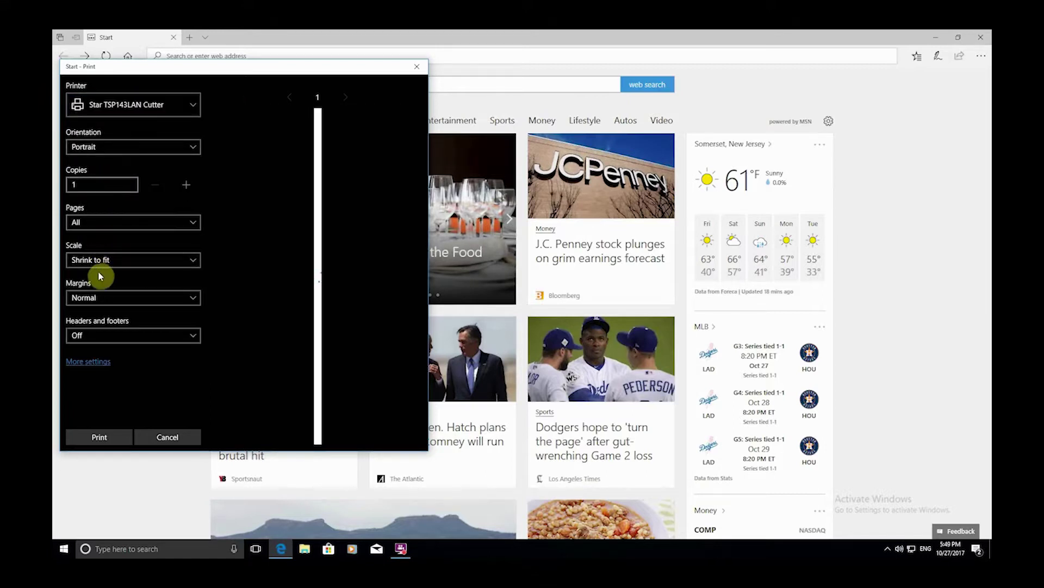
# - Set margins to Narrow, confirm 72mm x Receipt paper in More settings, then cancel printing
pyautogui.click(99, 301)
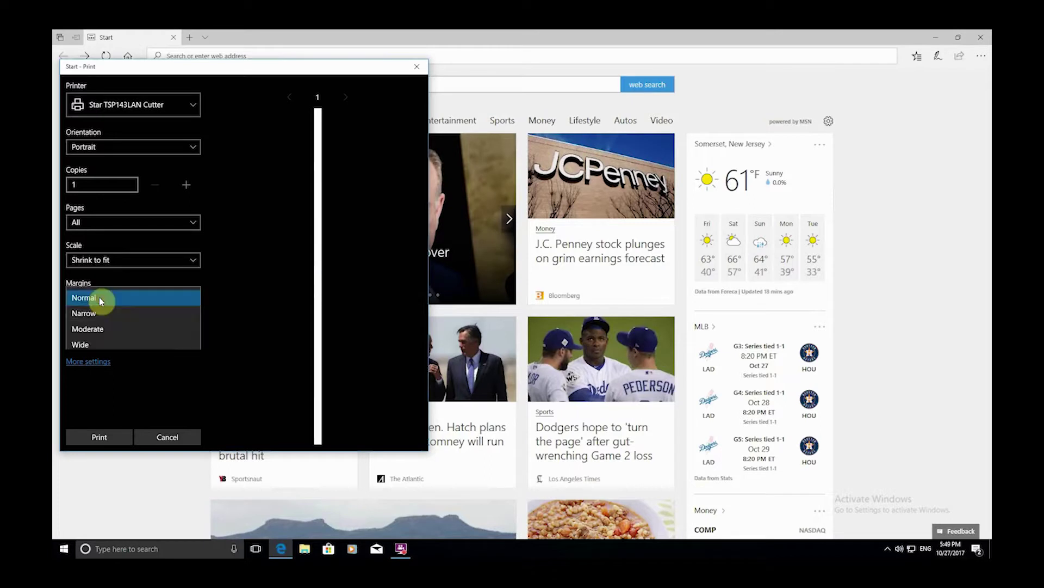
pyautogui.click(90, 314)
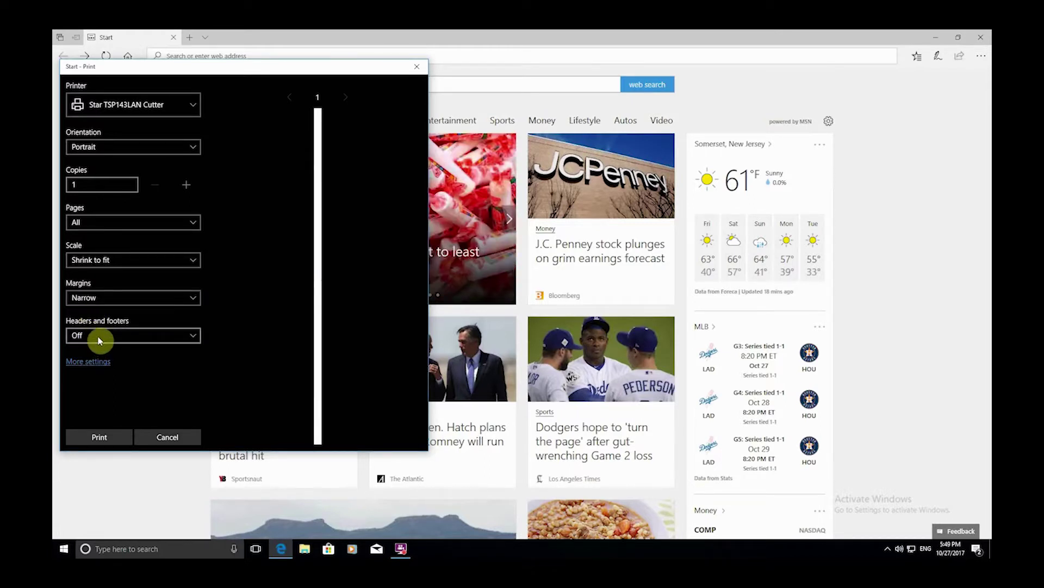
pyautogui.click(94, 362)
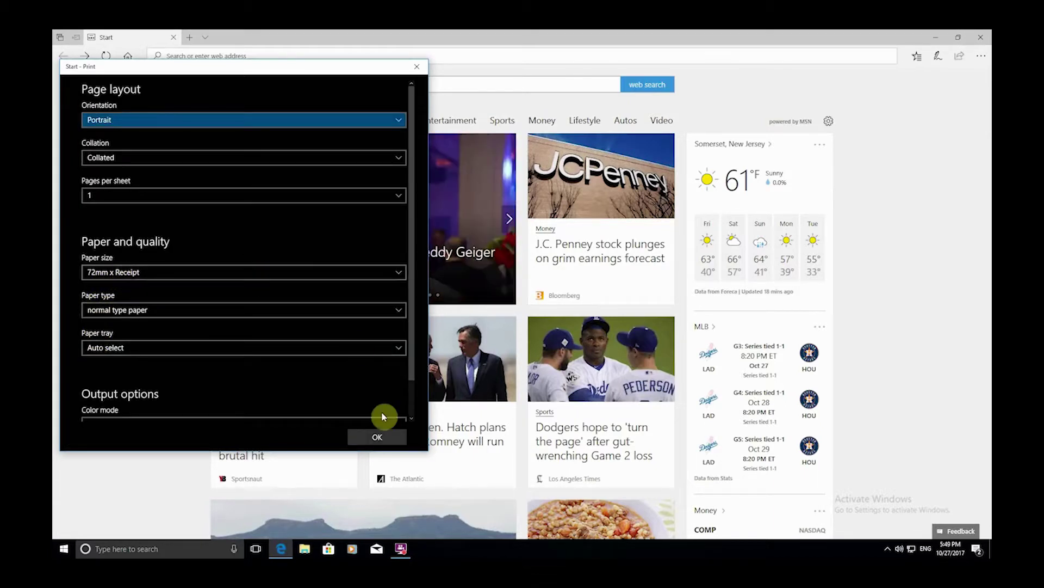
pyautogui.click(378, 438)
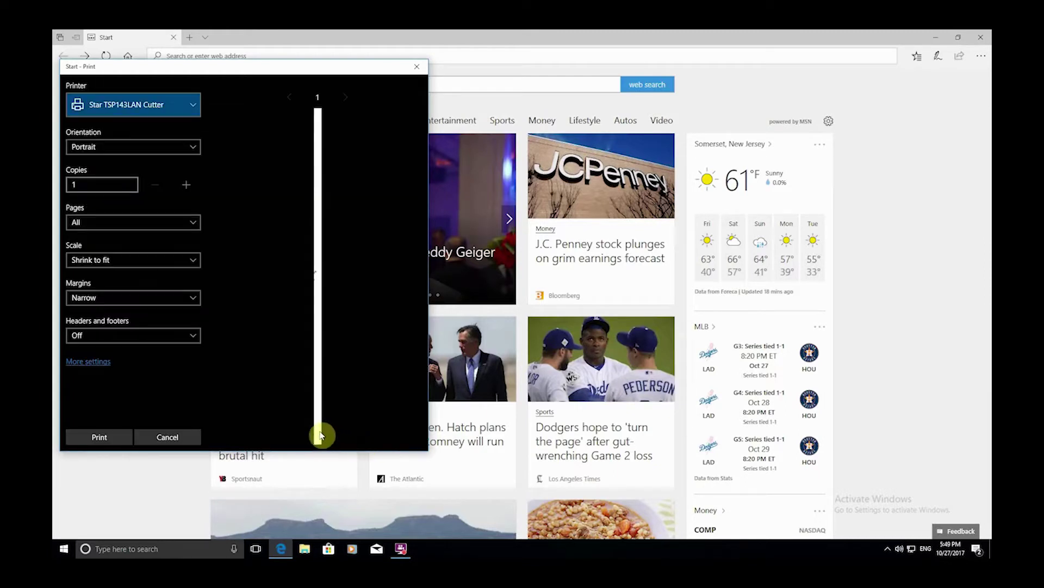
pyautogui.click(161, 438)
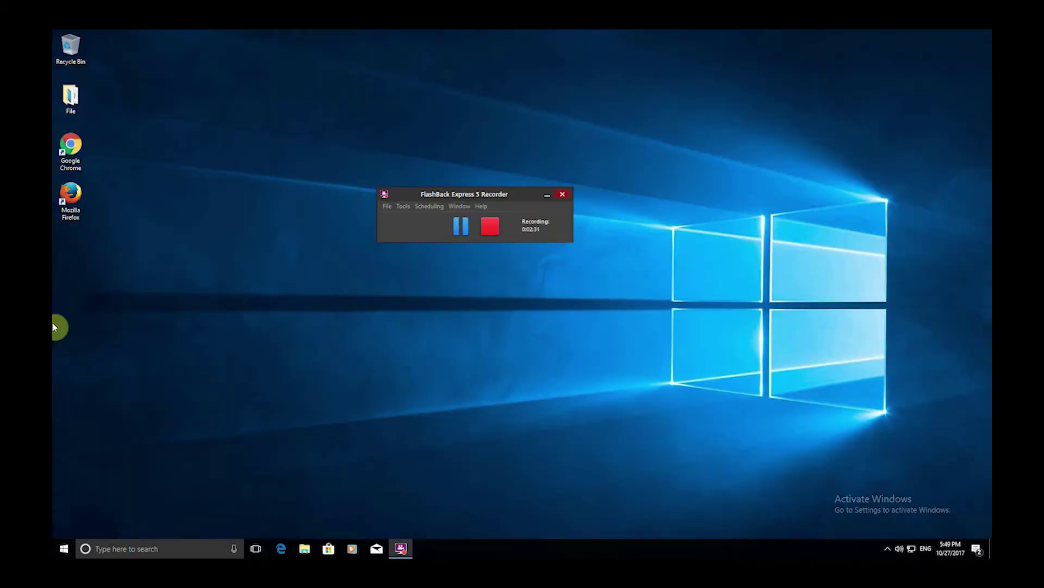
# - Go to Settings > Devices > Printers & scanners and open the classic Devices and printers list
pyautogui.click(62, 547)
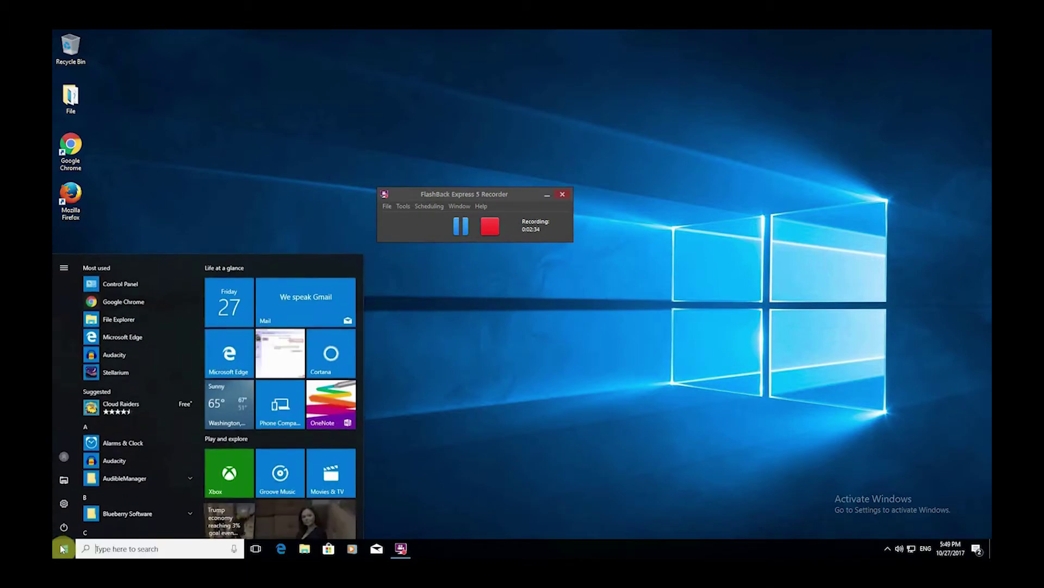
pyautogui.click(64, 505)
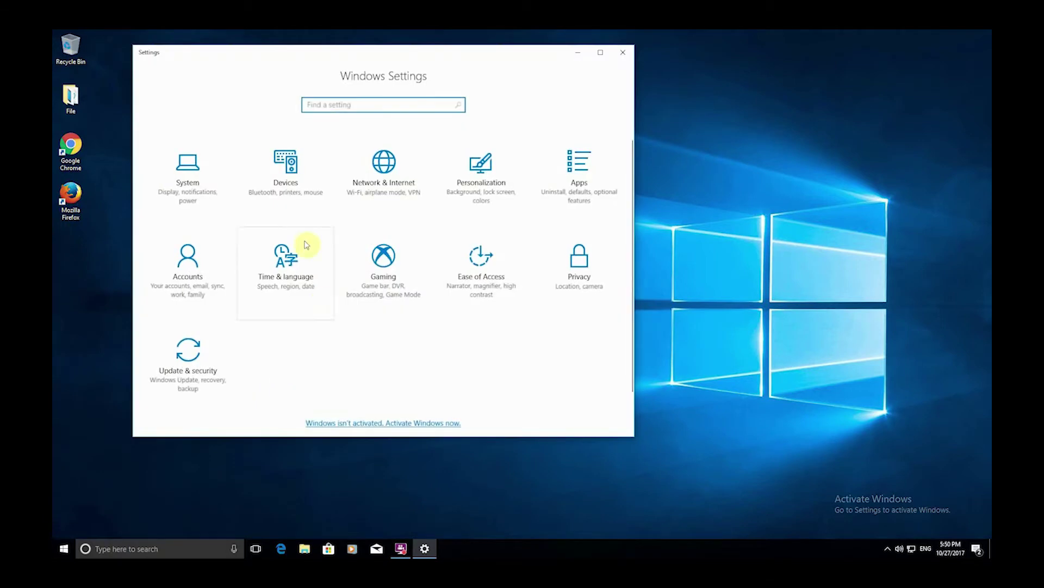
pyautogui.click(290, 177)
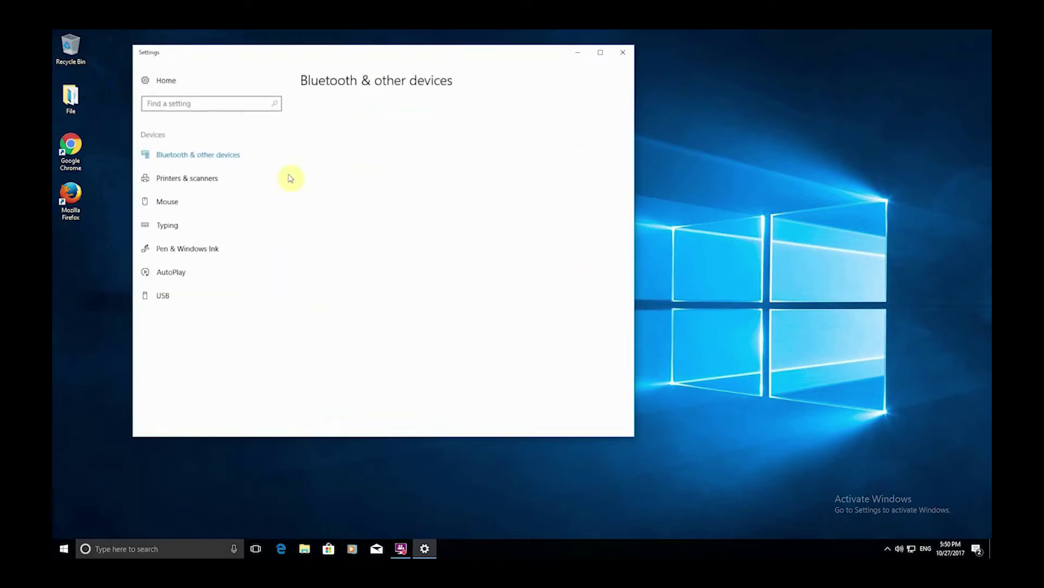
pyautogui.click(206, 180)
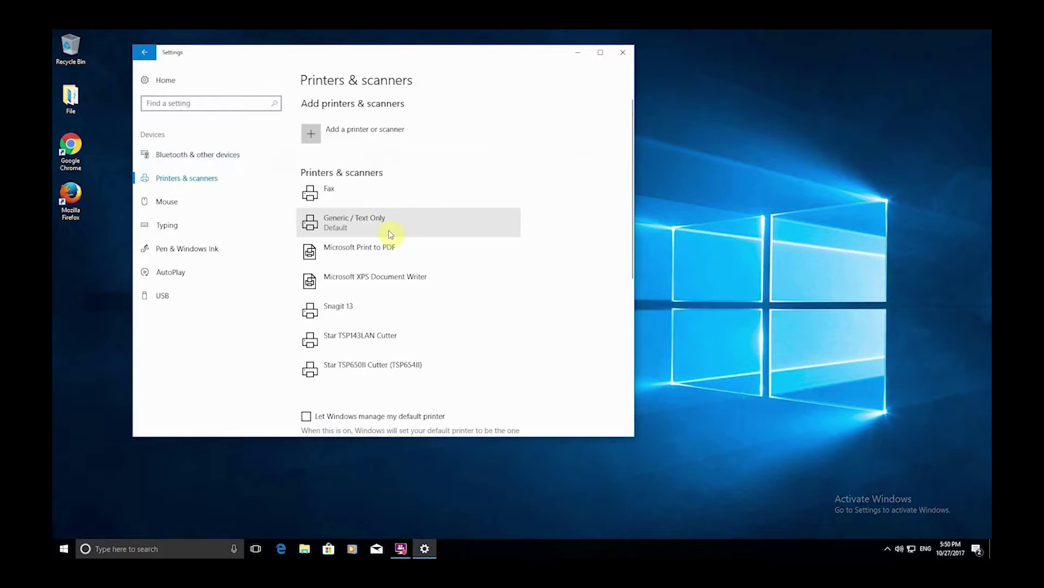
pyautogui.scroll(-5, 389, 233)
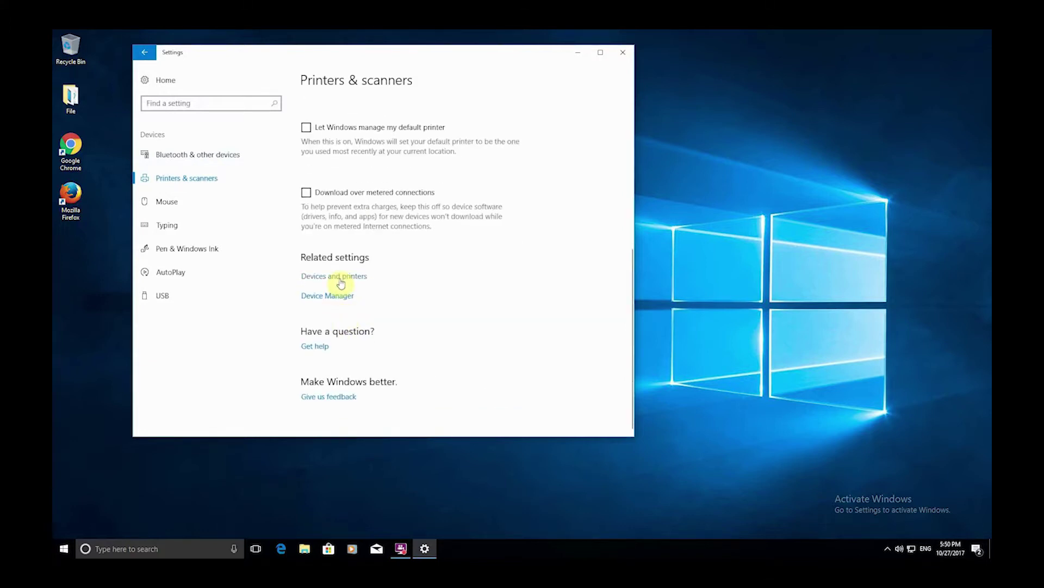
pyautogui.click(341, 281)
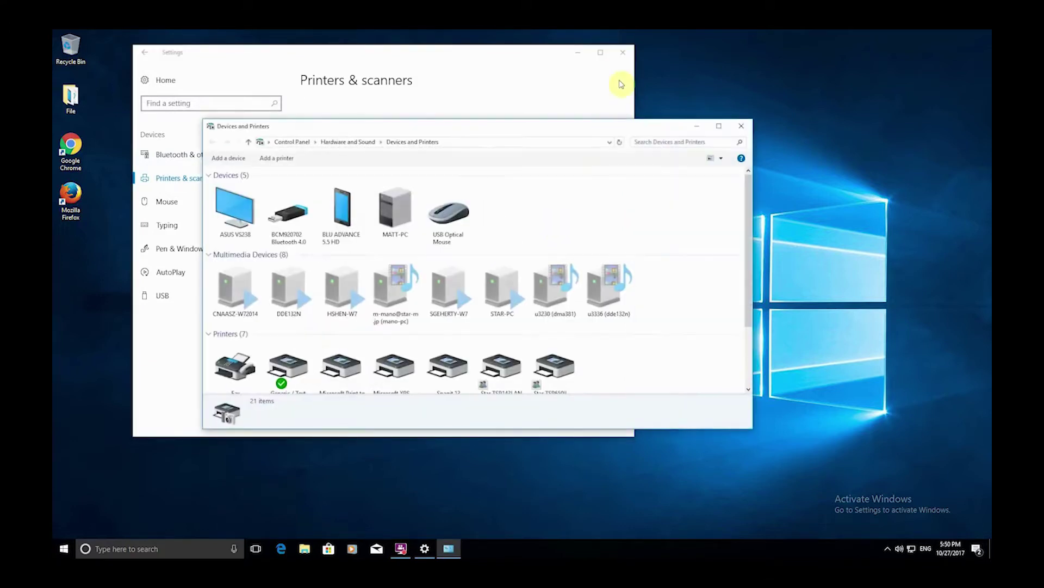
# - Close Settings, set Star TSP143LAN Cutter as the default printer, and close Devices and Printers
pyautogui.click(623, 52)
pyautogui.scroll(-2, 474, 293)
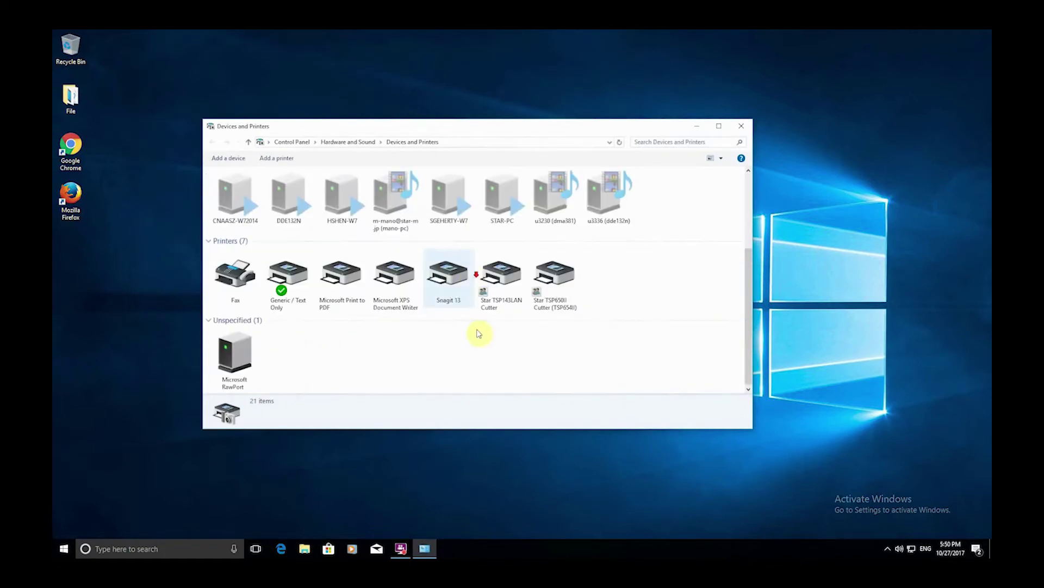
pyautogui.rightClick(504, 272)
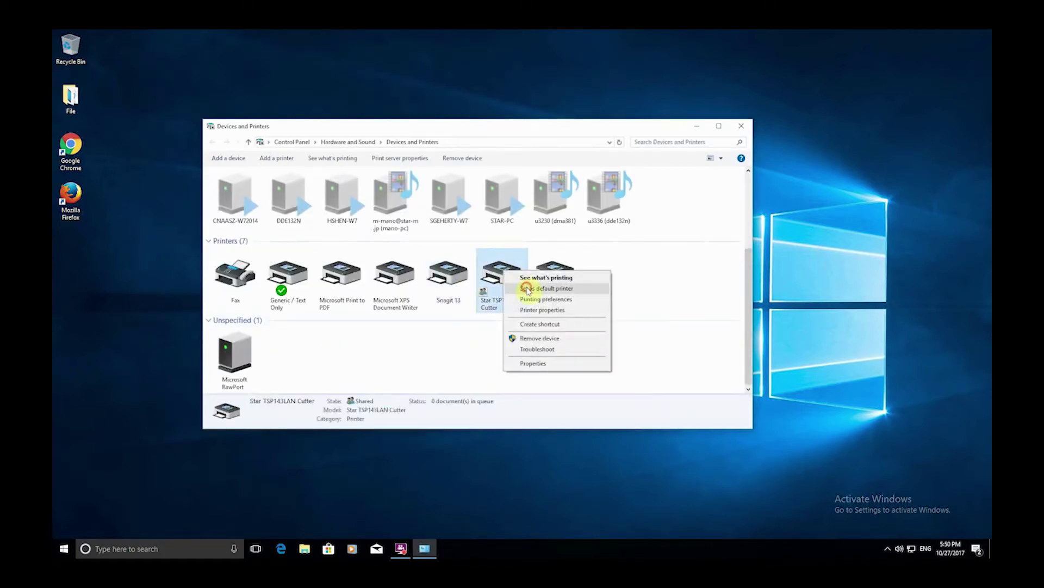
pyautogui.click(521, 288)
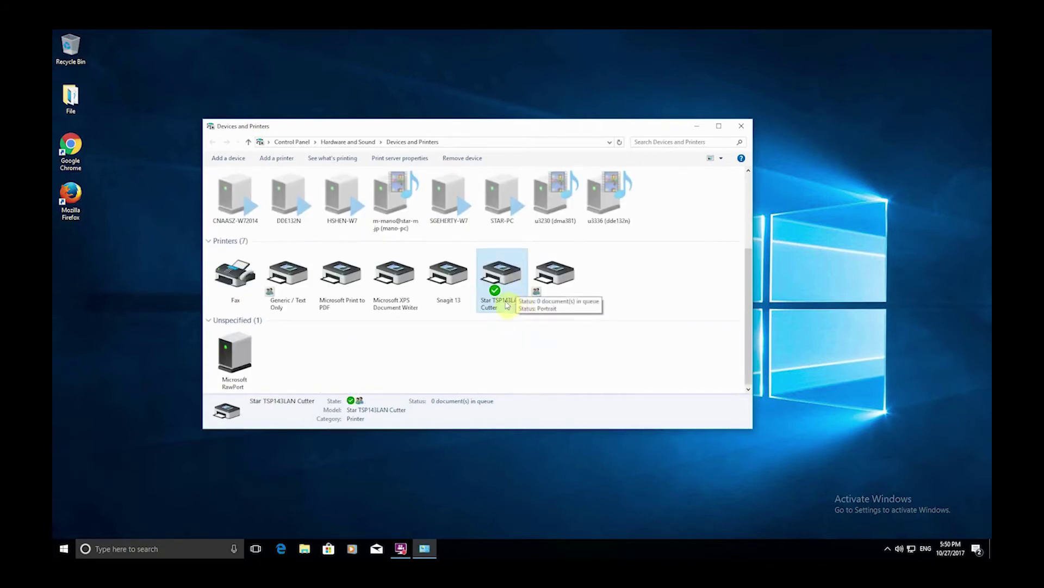
pyautogui.click(741, 128)
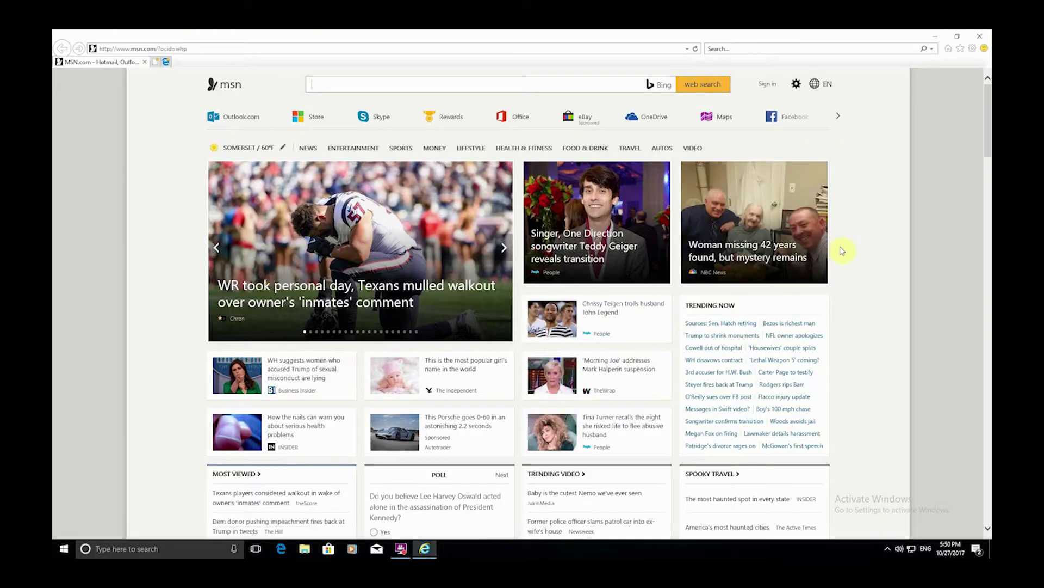
# - Open Internet Explorer's Page Setup and set the left, right, top and bottom margins to 0
pyautogui.click(972, 50)
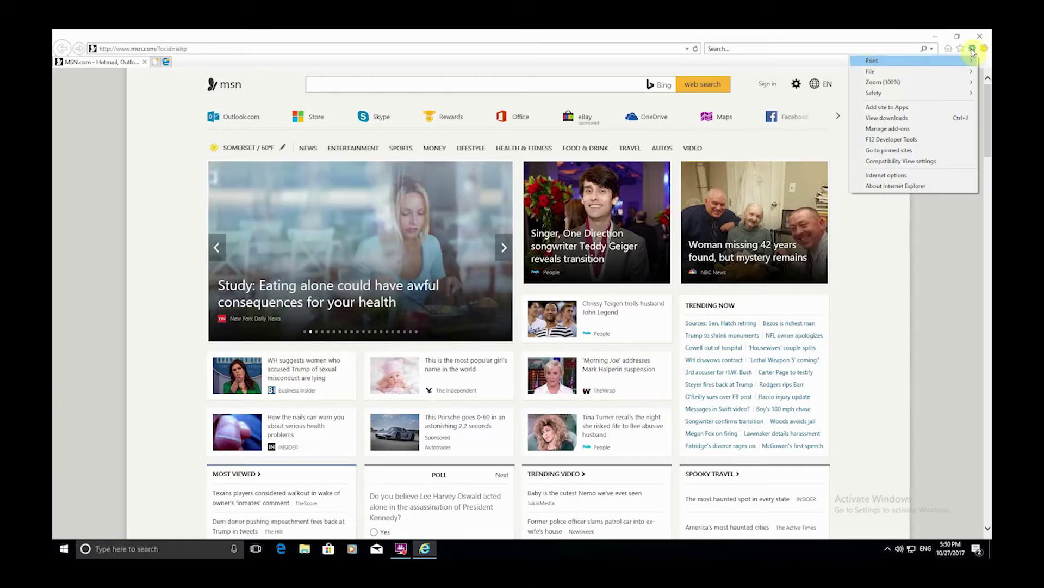
pyautogui.moveTo(881, 60)
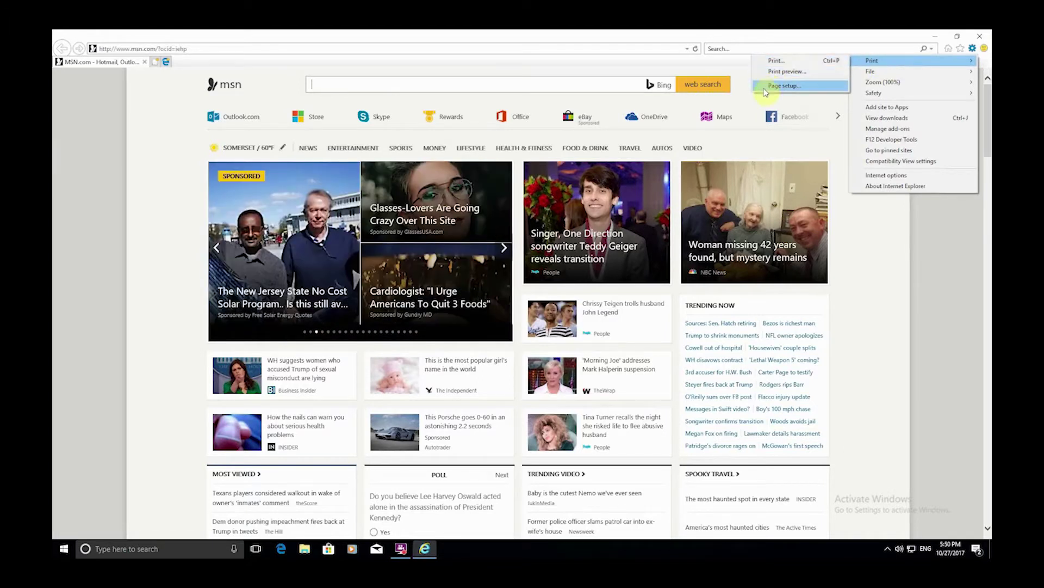
pyautogui.click(768, 90)
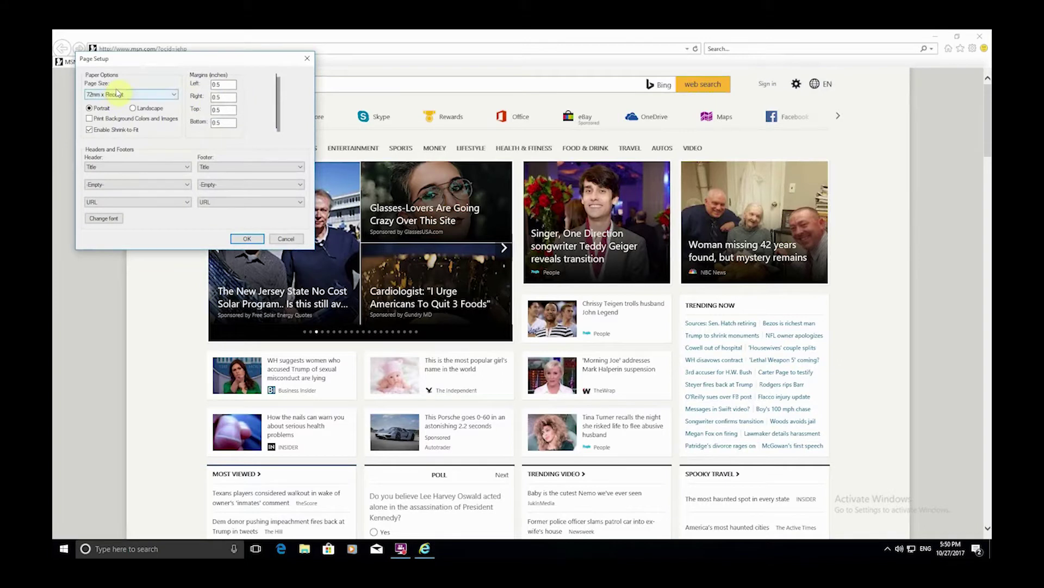
pyautogui.click(223, 84)
pyautogui.press('BackSpace')
pyautogui.press('BackSpace')
pyautogui.press('Tab')
pyautogui.write('0')
pyautogui.press('Tab')
pyautogui.write('0')
pyautogui.press('Tab')
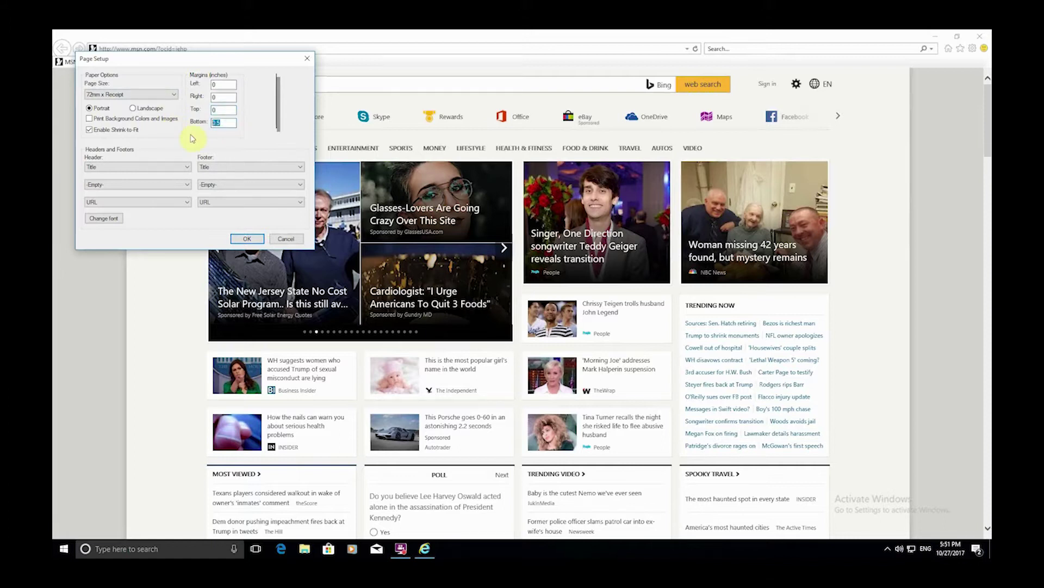
pyautogui.write('0')
# - Set the first and third header and footer lines to -Empty-
pyautogui.click(109, 167)
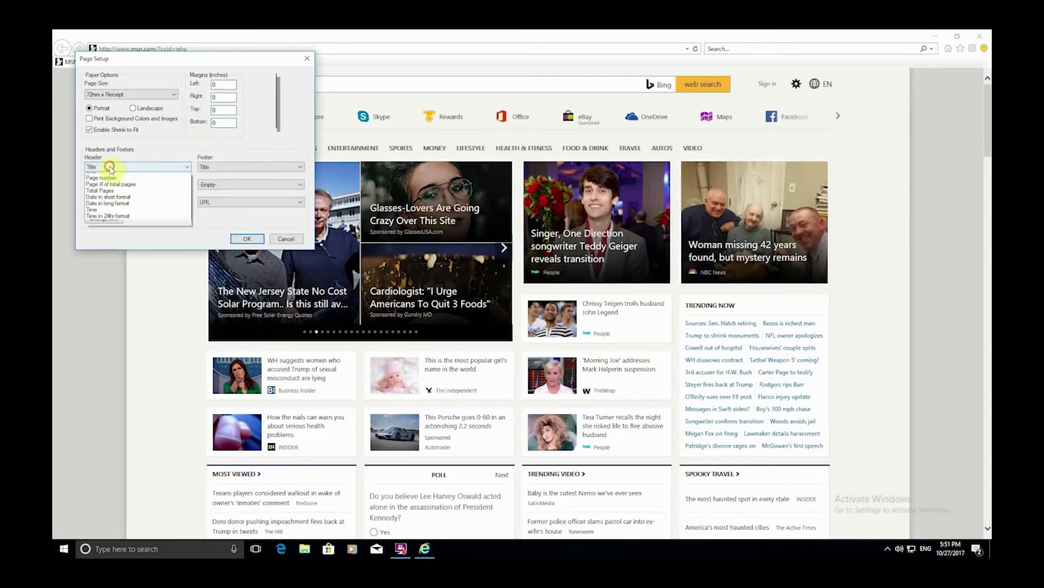
pyautogui.click(110, 176)
pyautogui.click(108, 202)
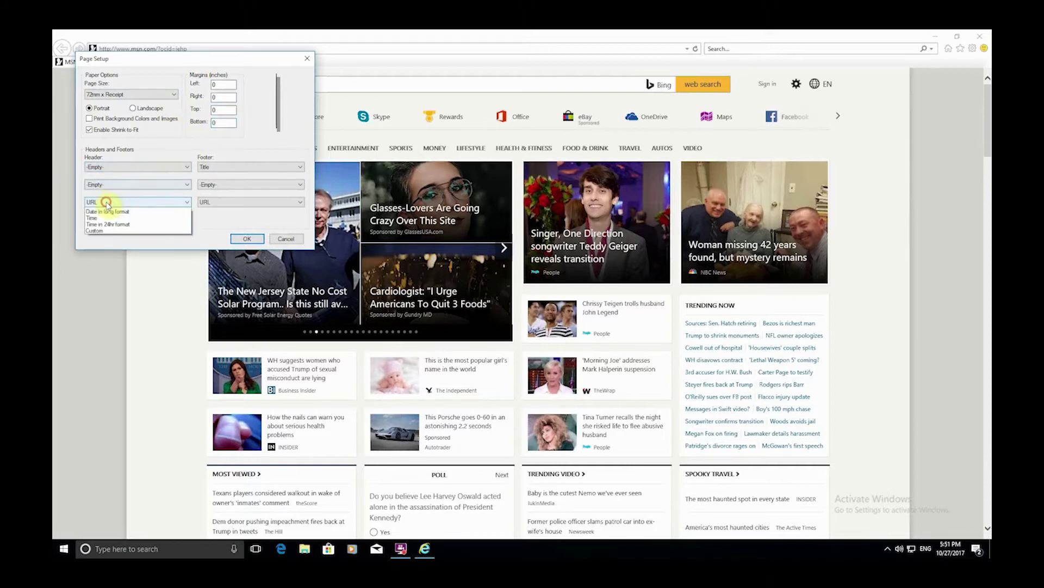
pyautogui.click(106, 211)
pyautogui.click(217, 167)
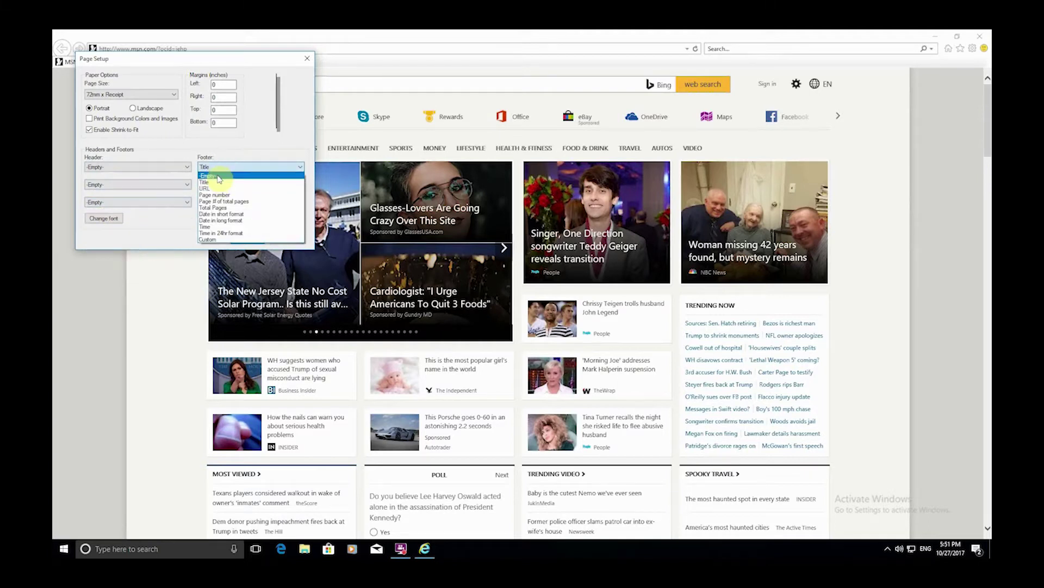
pyautogui.click(218, 176)
pyautogui.click(226, 202)
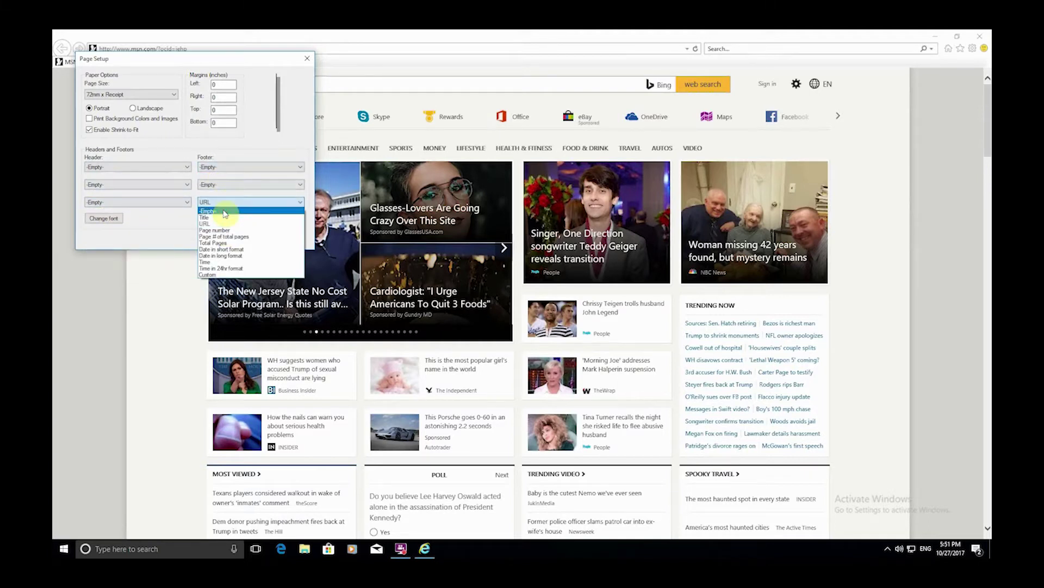
pyautogui.click(223, 212)
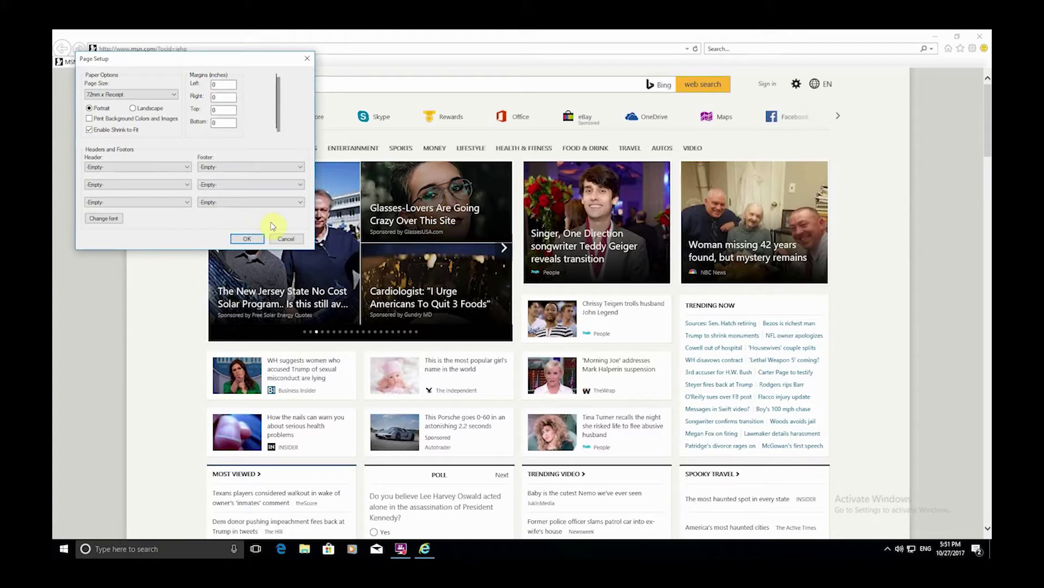